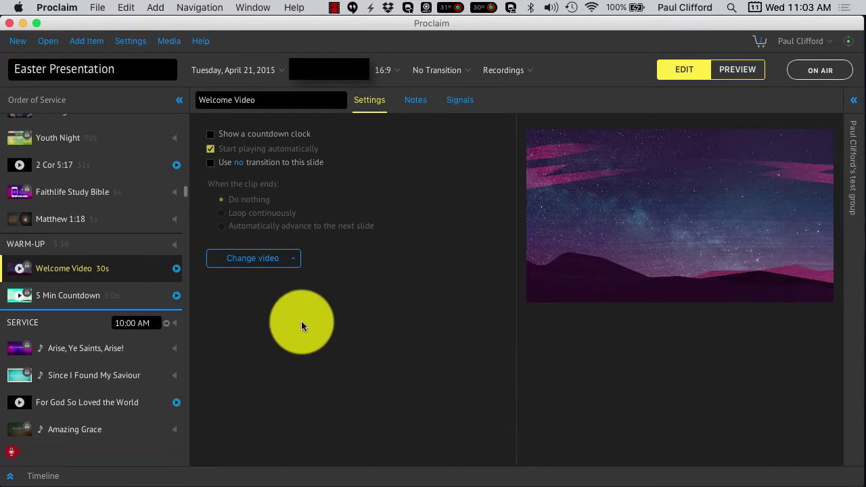
Step: Delete the microphone start-recording cue and the stop-recording cue from the Service section
{"action": "scroll", "coordinate": [147, 391], "scroll_direction": "down", "scroll_amount": 1}
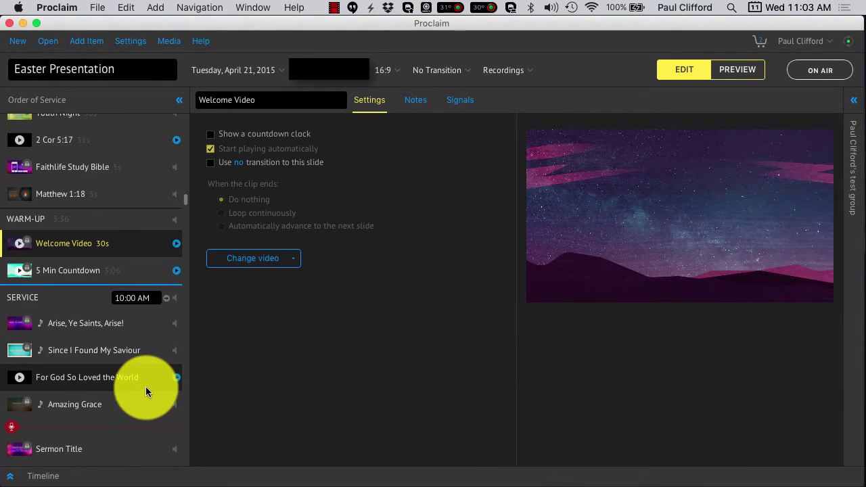
{"action": "scroll", "coordinate": [147, 391], "scroll_direction": "down", "scroll_amount": 2}
{"action": "scroll", "coordinate": [146, 391], "scroll_direction": "down", "scroll_amount": 1}
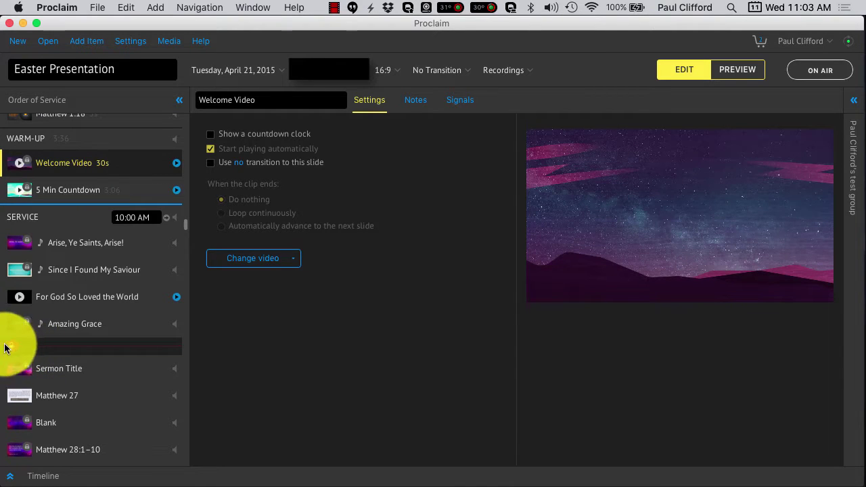
{"action": "scroll", "coordinate": [68, 357], "scroll_direction": "down", "scroll_amount": 2}
{"action": "scroll", "coordinate": [68, 358], "scroll_direction": "down", "scroll_amount": 1}
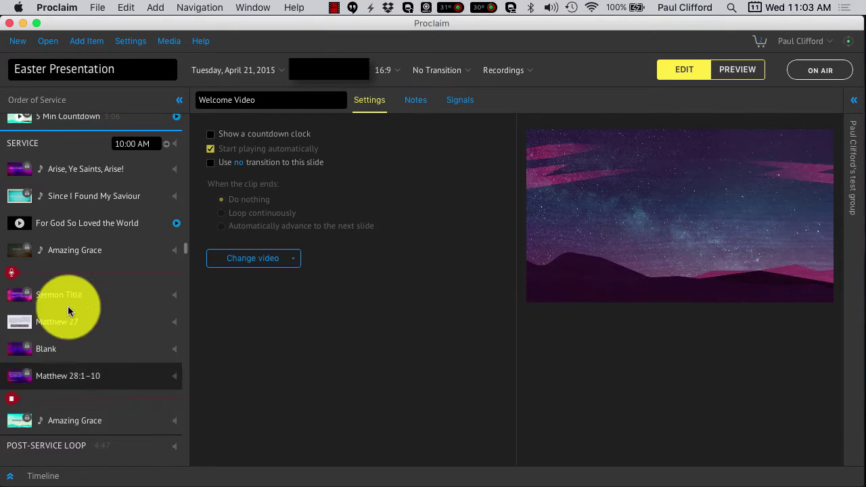
{"action": "scroll", "coordinate": [69, 276], "scroll_direction": "up", "scroll_amount": 1}
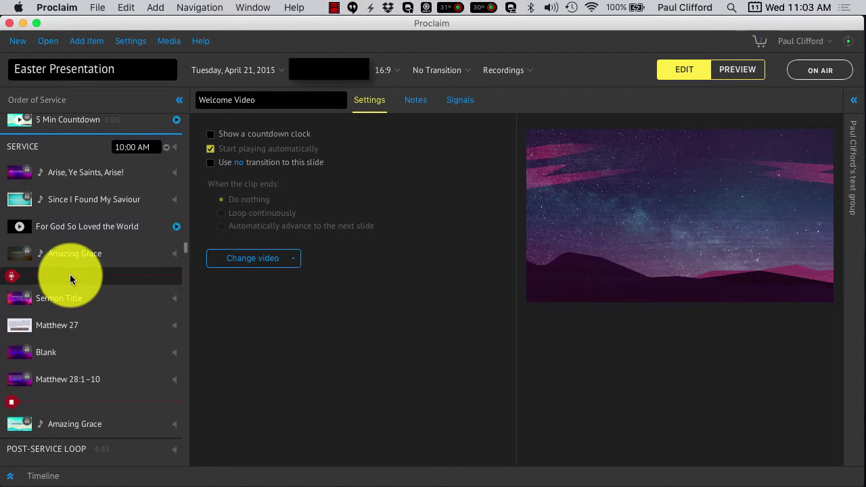
{"action": "right_click", "coordinate": [69, 275]}
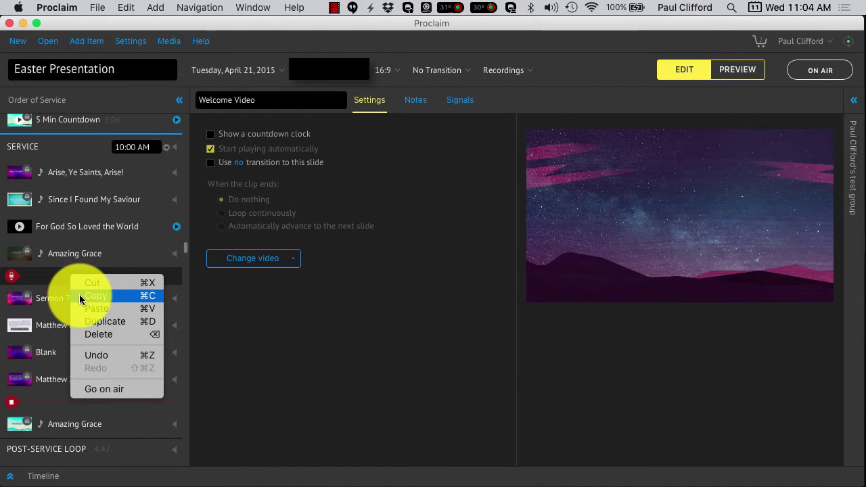
{"action": "left_click", "coordinate": [88, 335]}
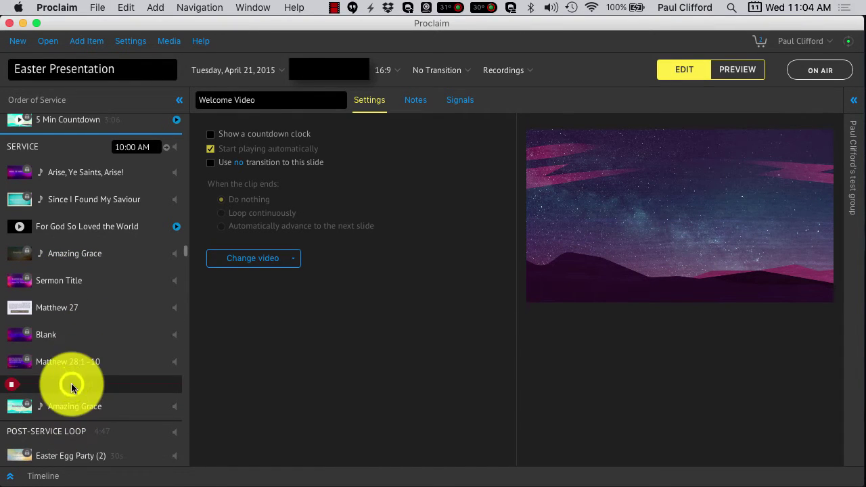
{"action": "right_click", "coordinate": [71, 384]}
{"action": "left_click", "coordinate": [92, 447]}
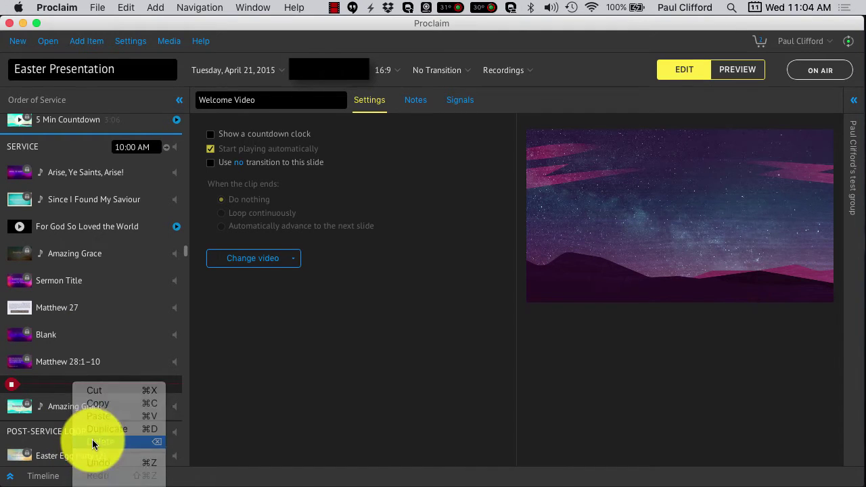
{"action": "left_click", "coordinate": [77, 43]}
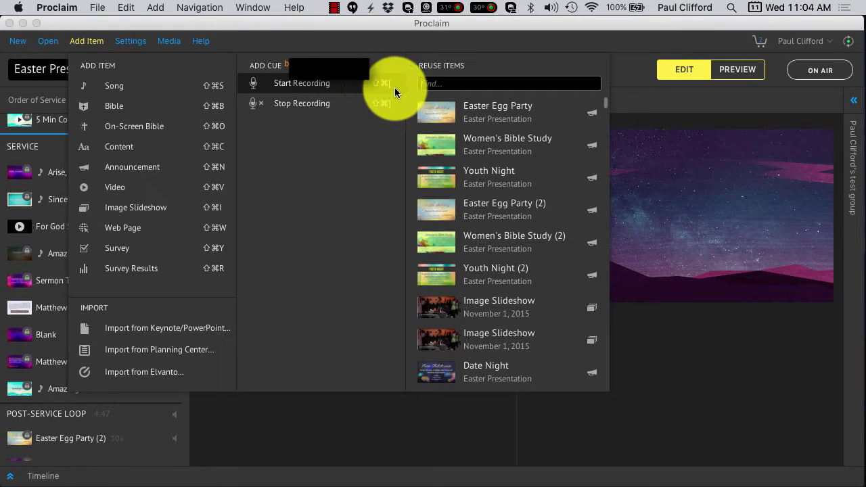
Step: Add a Start Recording cue and drag it just below Amazing Grace, before the Sermon Title
{"action": "left_click", "coordinate": [360, 87]}
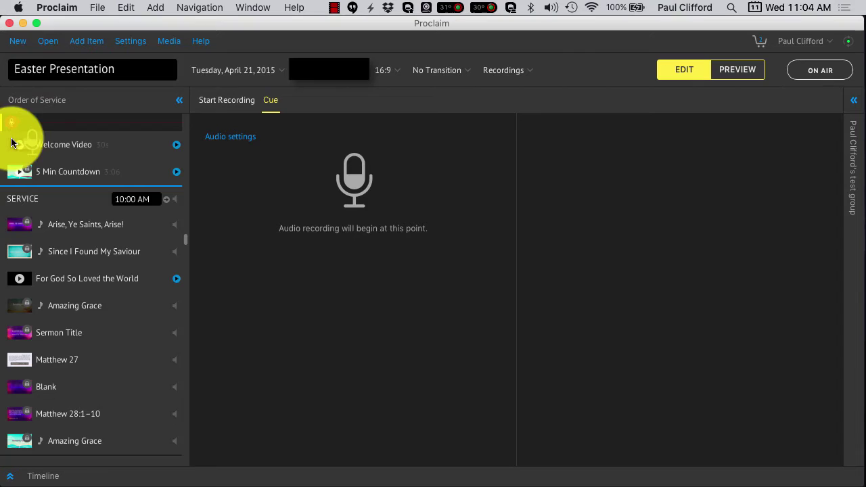
{"action": "scroll", "coordinate": [10, 155], "scroll_direction": "up", "scroll_amount": 1}
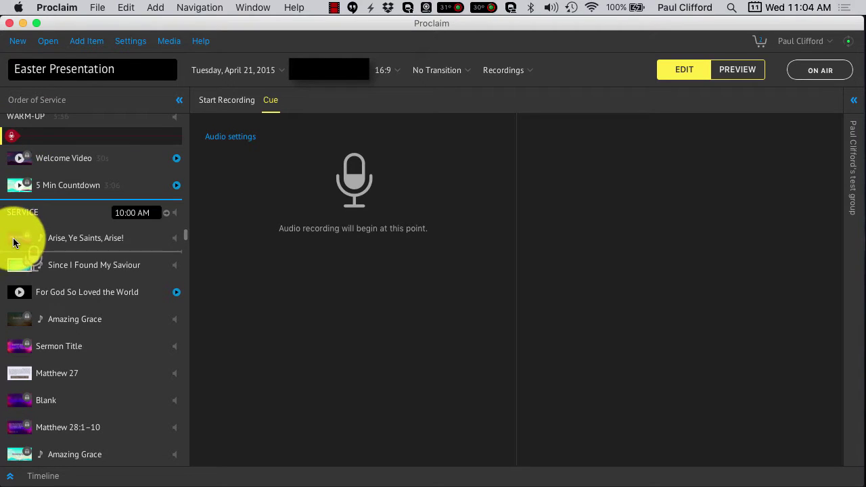
{"action": "left_click_drag", "start_coordinate": [16, 281], "coordinate": [15, 345]}
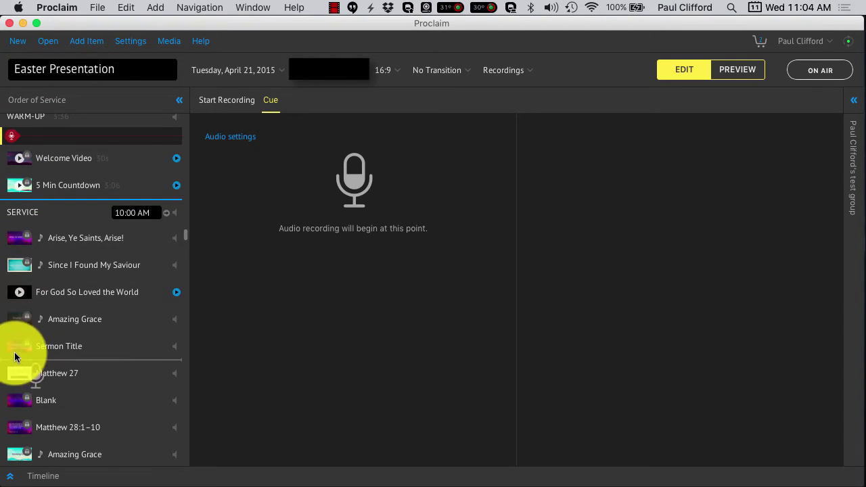
{"action": "left_click_drag", "start_coordinate": [15, 345], "coordinate": [15, 345]}
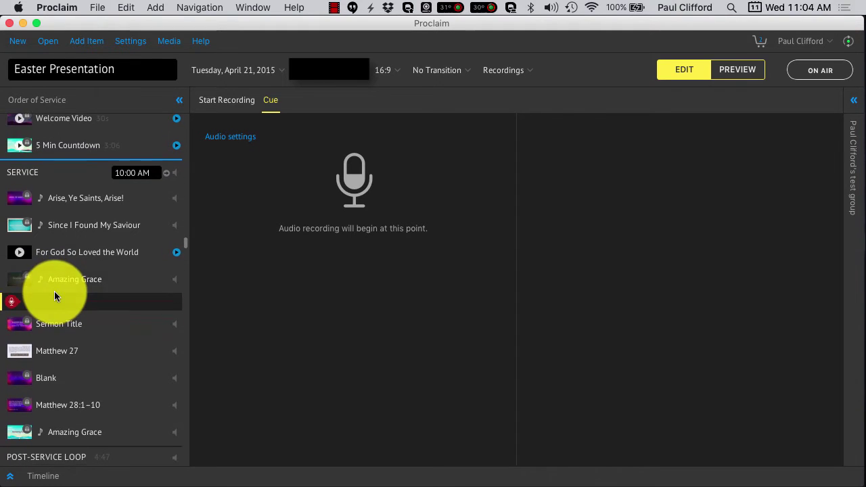
{"action": "scroll", "coordinate": [71, 359], "scroll_direction": "down", "scroll_amount": 2}
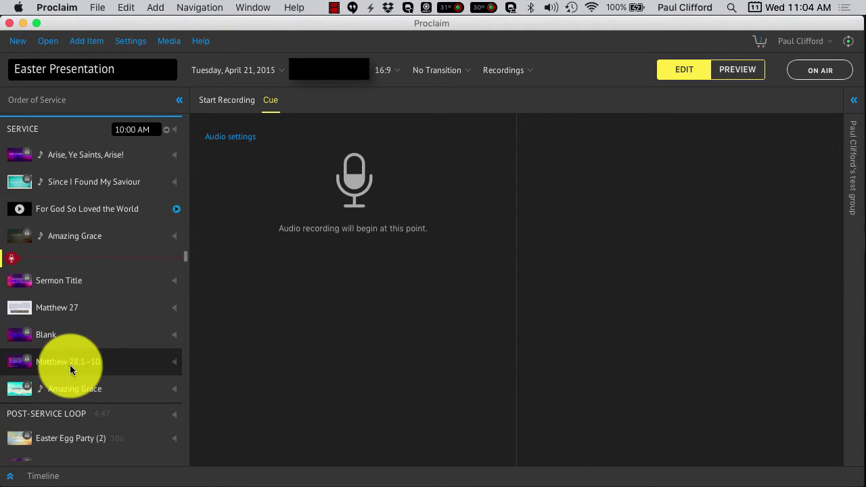
Step: Insert a Stop Recording cue after Matthew 28:1–10, ahead of the closing Amazing Grace
{"action": "left_click", "coordinate": [70, 364]}
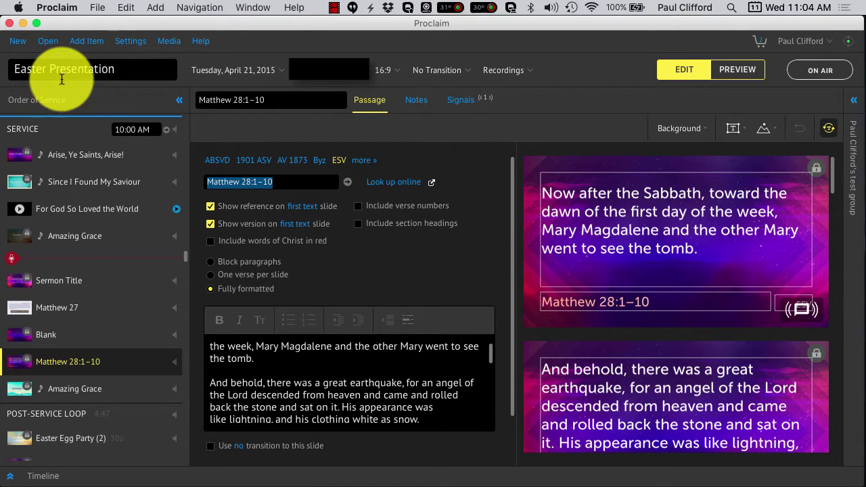
{"action": "left_click", "coordinate": [75, 45]}
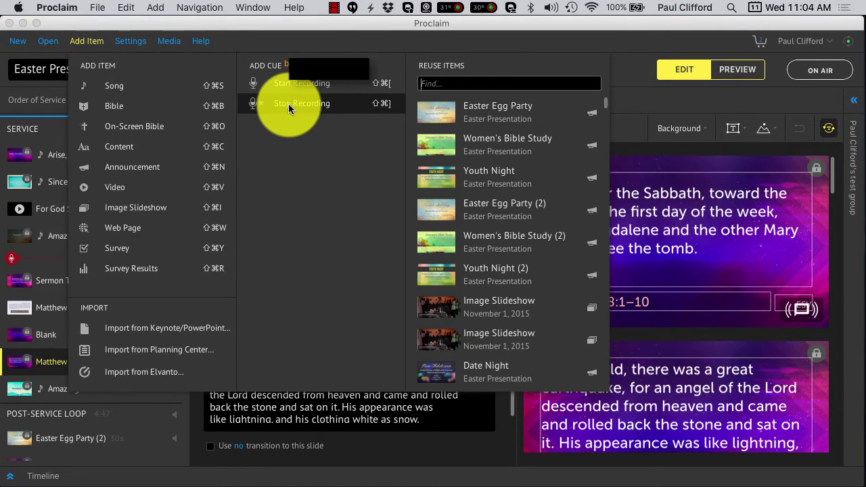
{"action": "left_click", "coordinate": [187, 480]}
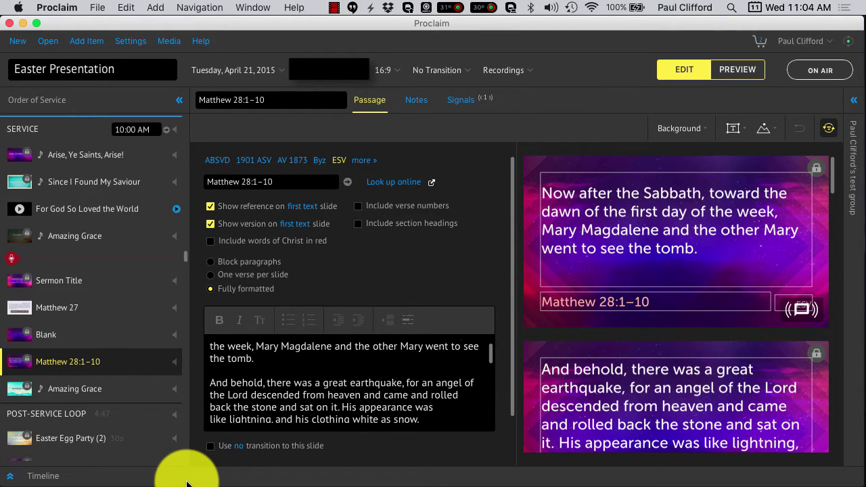
{"action": "key", "text": "super+shift+r"}
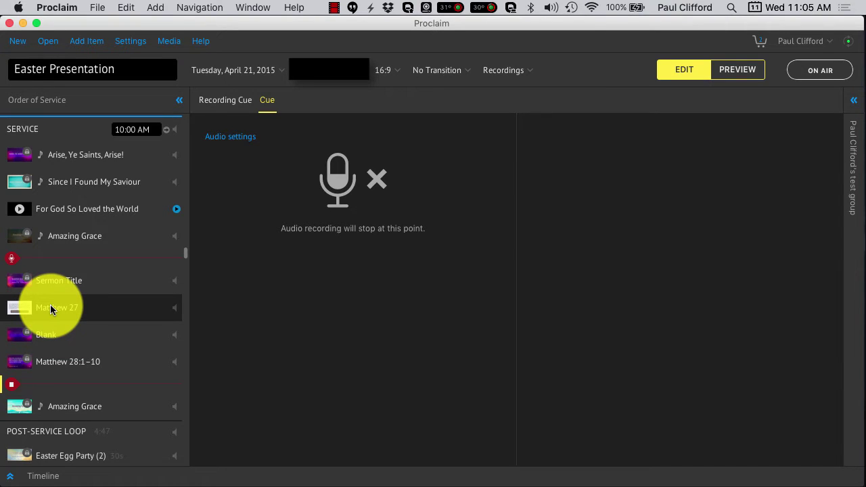
Step: Bring up the Amazing Grace lyrics and scroll down to verse 4
{"action": "left_click", "coordinate": [75, 247]}
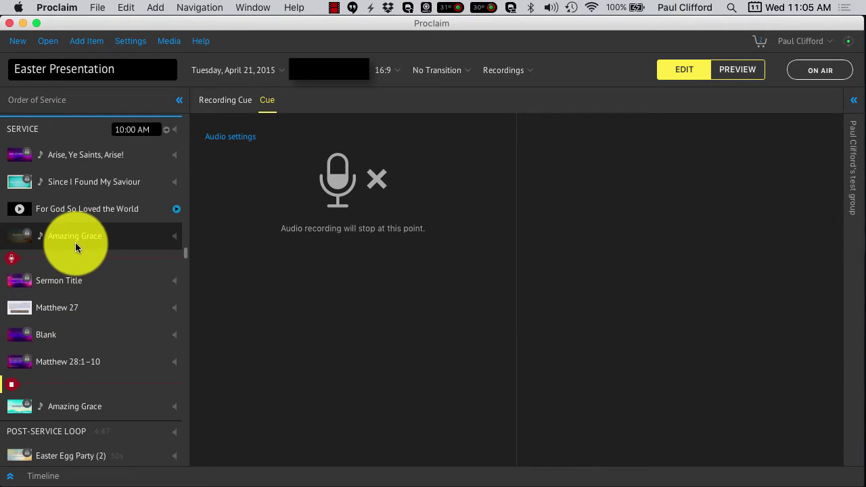
{"action": "left_click", "coordinate": [76, 245]}
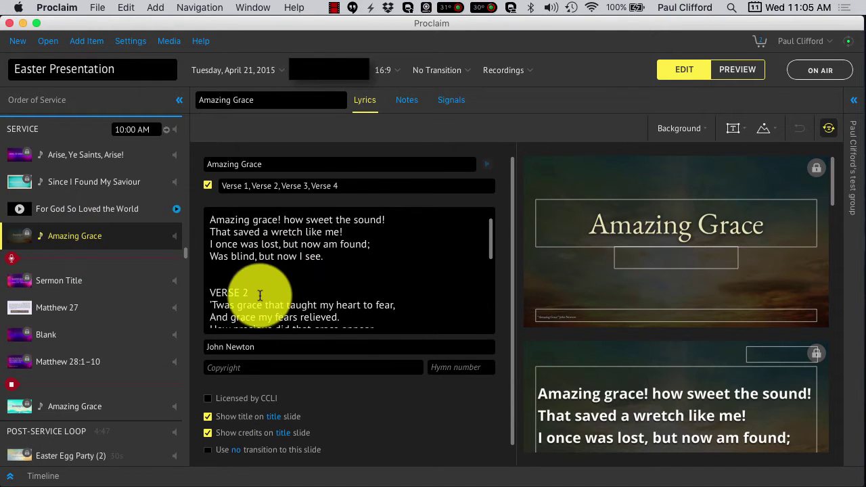
{"action": "scroll", "coordinate": [261, 307], "scroll_direction": "down", "scroll_amount": 1}
{"action": "scroll", "coordinate": [260, 310], "scroll_direction": "down", "scroll_amount": 1}
{"action": "scroll", "coordinate": [260, 309], "scroll_direction": "down", "scroll_amount": 2}
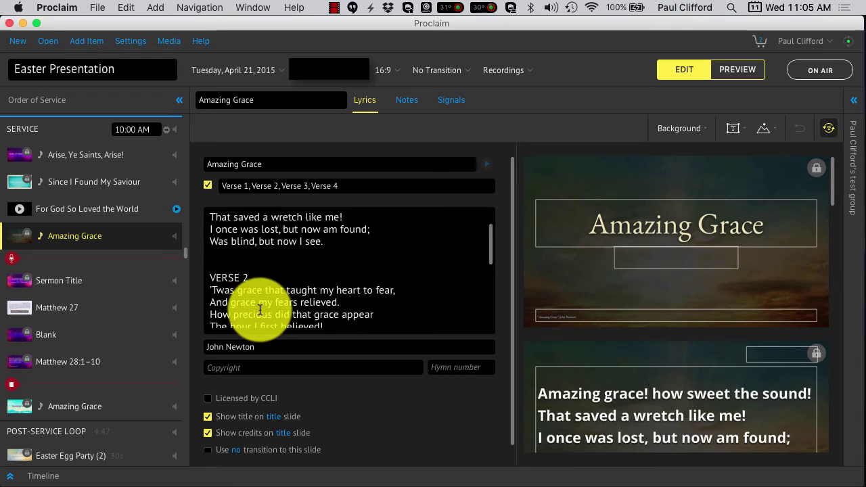
{"action": "scroll", "coordinate": [260, 310], "scroll_direction": "down", "scroll_amount": 4}
{"action": "scroll", "coordinate": [260, 310], "scroll_direction": "down", "scroll_amount": 3}
{"action": "scroll", "coordinate": [260, 310], "scroll_direction": "down", "scroll_amount": 3}
{"action": "scroll", "coordinate": [259, 304], "scroll_direction": "down", "scroll_amount": 3}
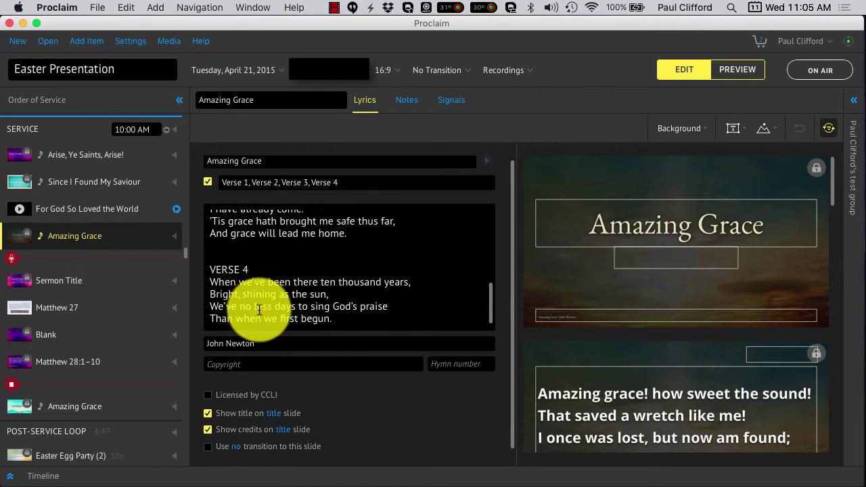
{"action": "scroll", "coordinate": [258, 299], "scroll_direction": "down", "scroll_amount": 1}
Step: Select verse 4's first line, leave the lyrics unchanged, and take the presentation on air
{"action": "left_click", "coordinate": [258, 297]}
{"action": "triple_click", "coordinate": [251, 303]}
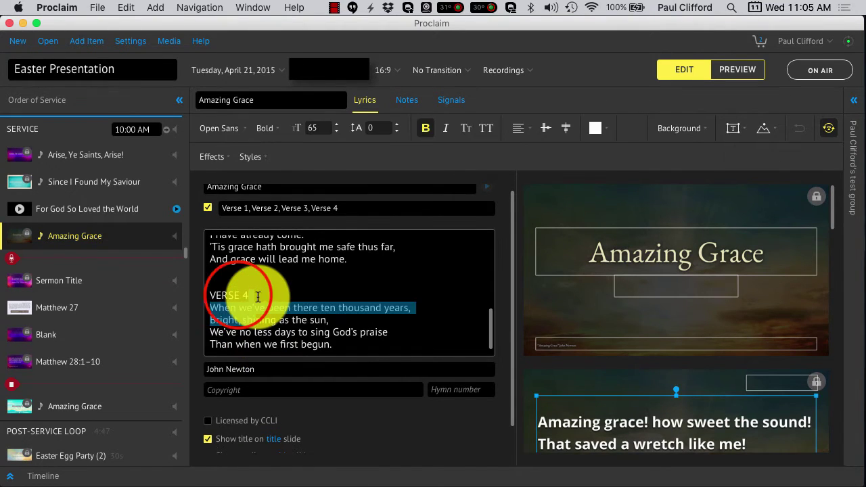
{"action": "left_click", "coordinate": [238, 295]}
{"action": "left_click", "coordinate": [822, 64]}
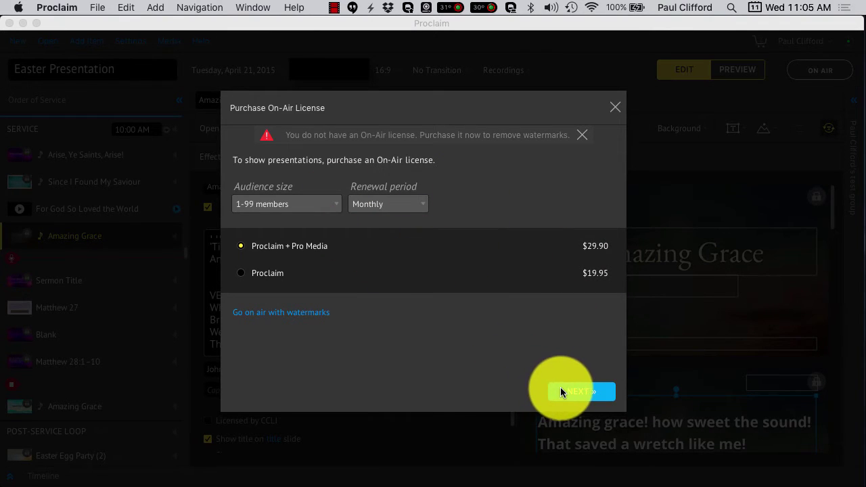
Step: Decline the $29.90 and $19.95 On-Air license plans and go on air with watermarks
{"action": "left_click", "coordinate": [248, 317]}
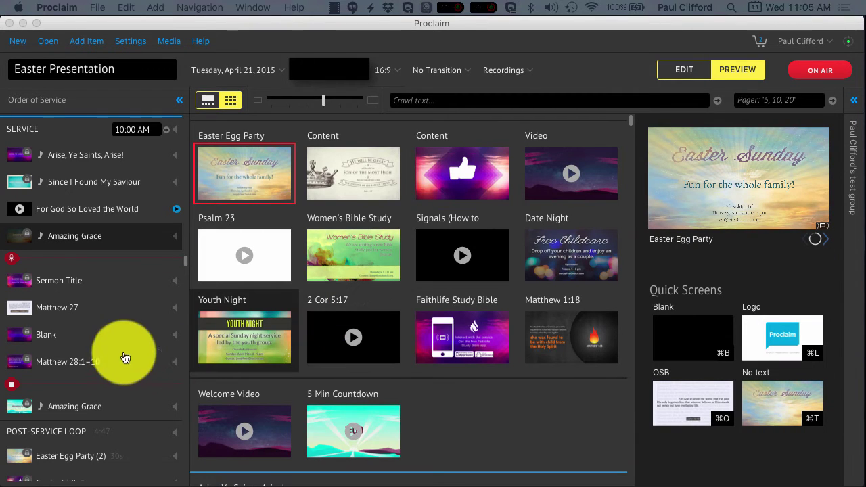
Step: Play the For God So Loved the World video, then show Amazing Grace verse 4 live
{"action": "left_click", "coordinate": [86, 237]}
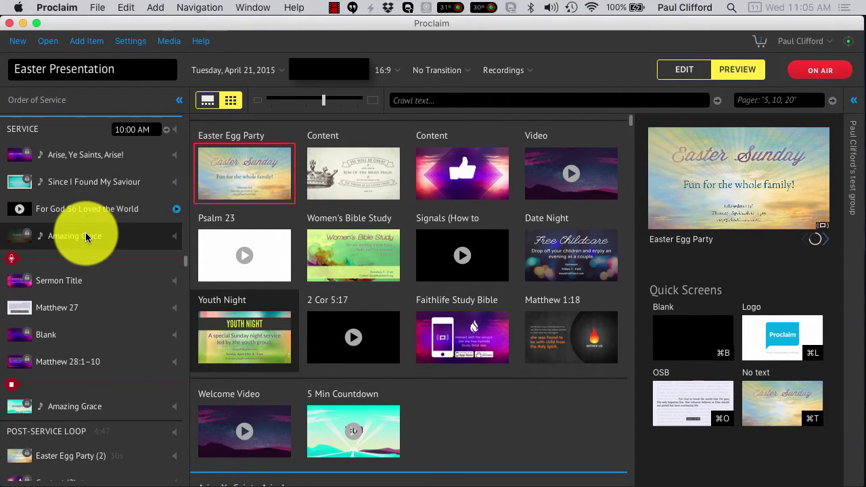
{"action": "left_click", "coordinate": [88, 213]}
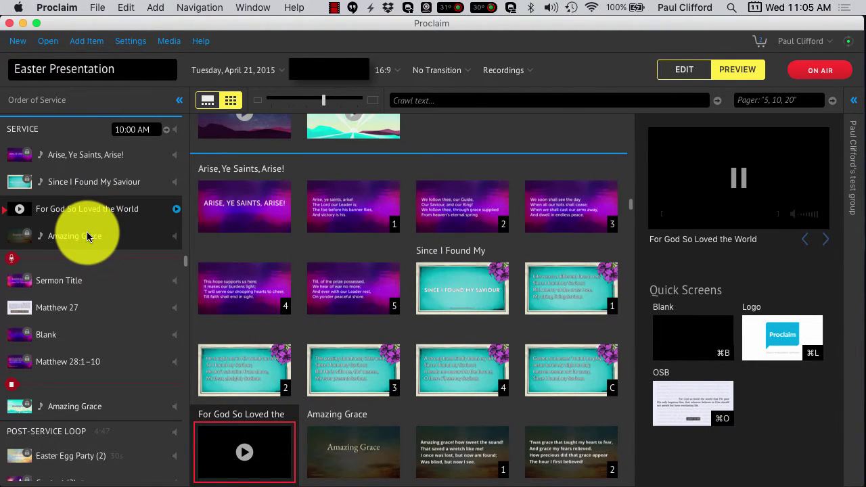
{"action": "left_click", "coordinate": [87, 236]}
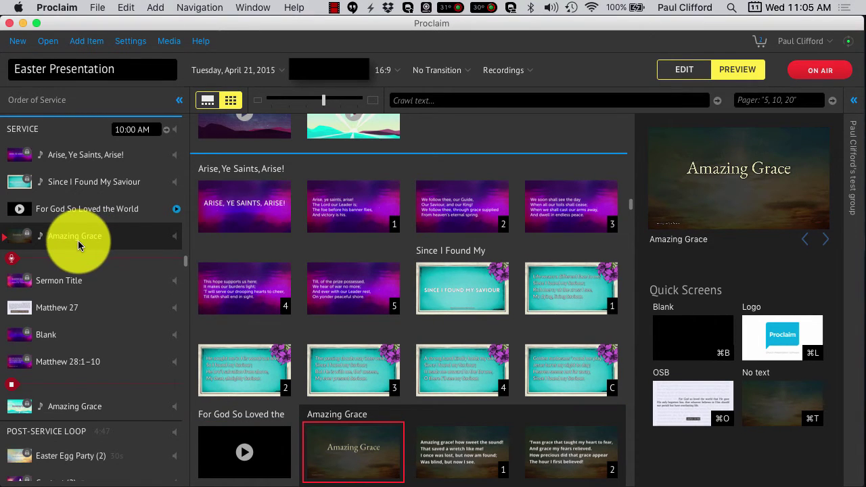
{"action": "scroll", "coordinate": [325, 257], "scroll_direction": "down", "scroll_amount": 5}
{"action": "left_click", "coordinate": [347, 362]}
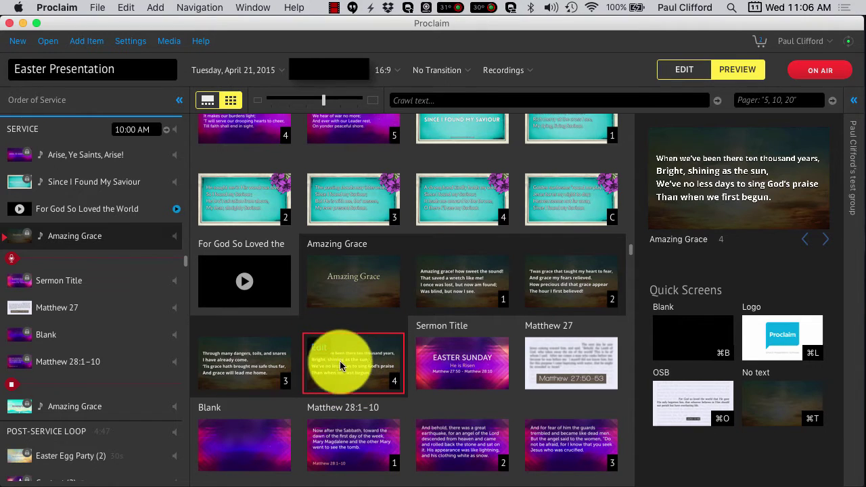
{"action": "mouse_move", "coordinate": [353, 363]}
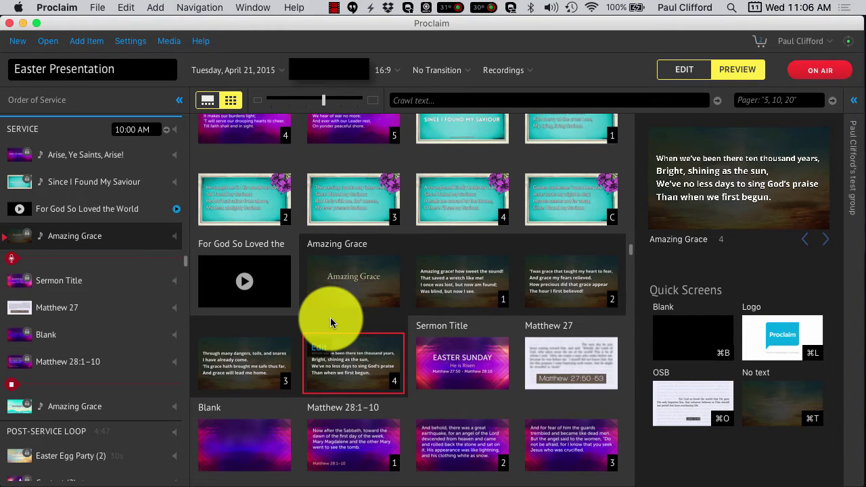
Step: Show the Sermon Title, Matthew 27, Blank and first Matthew 28:1–10 slides live
{"action": "left_click", "coordinate": [446, 367]}
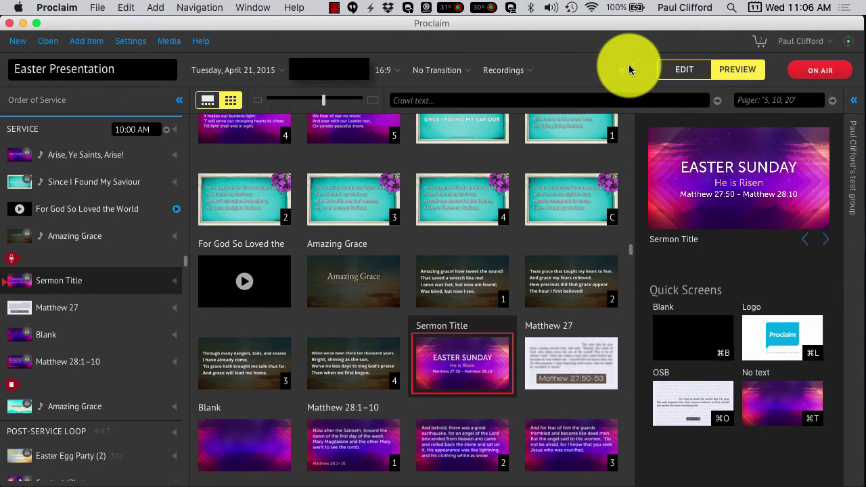
{"action": "left_click", "coordinate": [579, 362]}
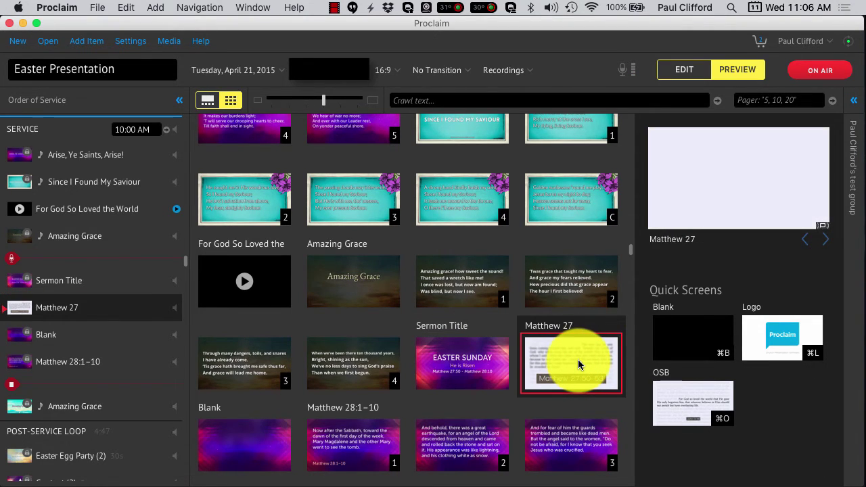
{"action": "scroll", "coordinate": [578, 359], "scroll_direction": "down", "scroll_amount": 2}
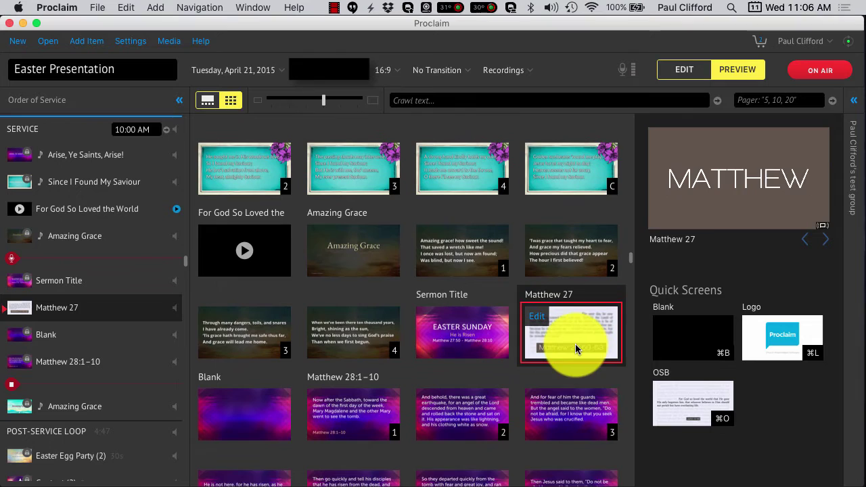
{"action": "scroll", "coordinate": [575, 344], "scroll_direction": "down", "scroll_amount": 2}
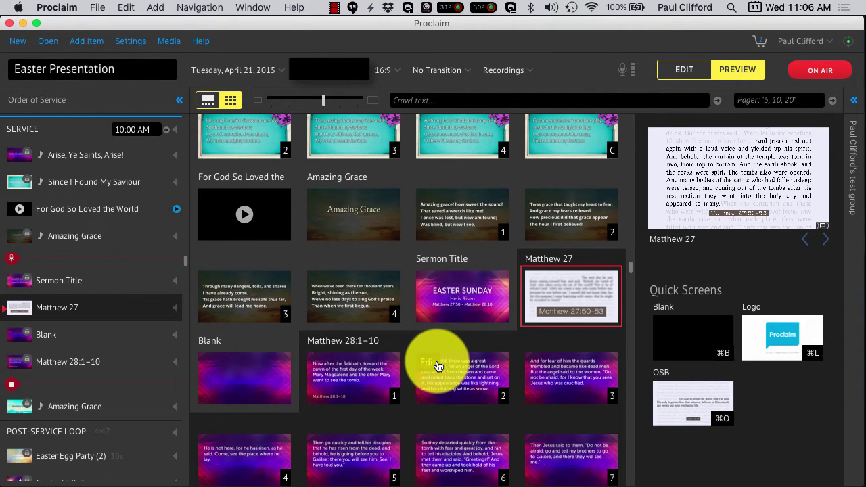
{"action": "left_click", "coordinate": [244, 386]}
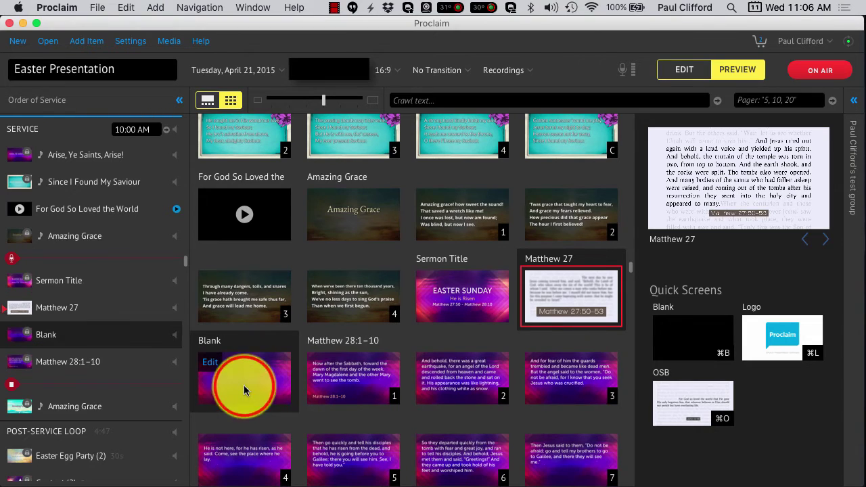
{"action": "left_click", "coordinate": [351, 389]}
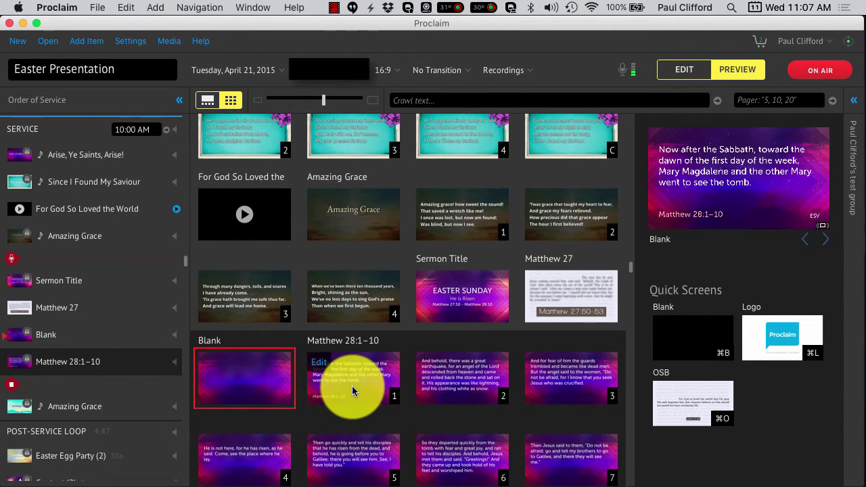
Step: Advance to the seventh Matthew 28:1–10 slide, closing Amazing Grace, then the Easter Egg Party loop
{"action": "scroll", "coordinate": [353, 383], "scroll_direction": "down", "scroll_amount": 3}
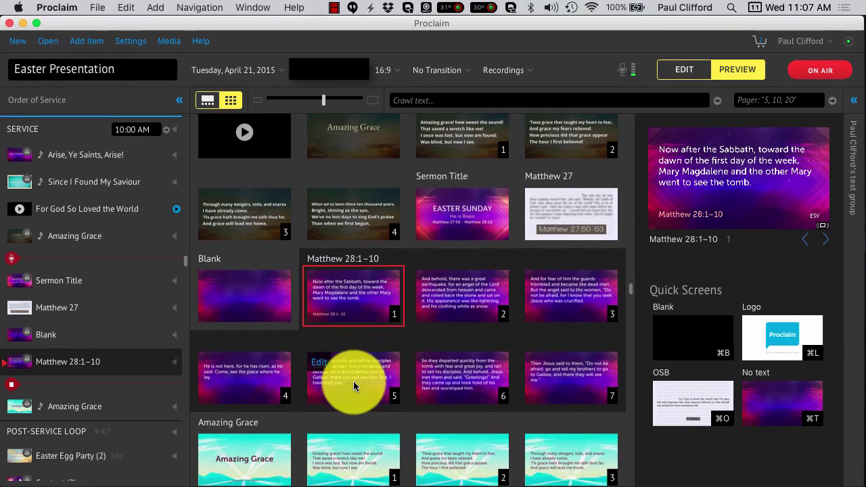
{"action": "left_click", "coordinate": [558, 353]}
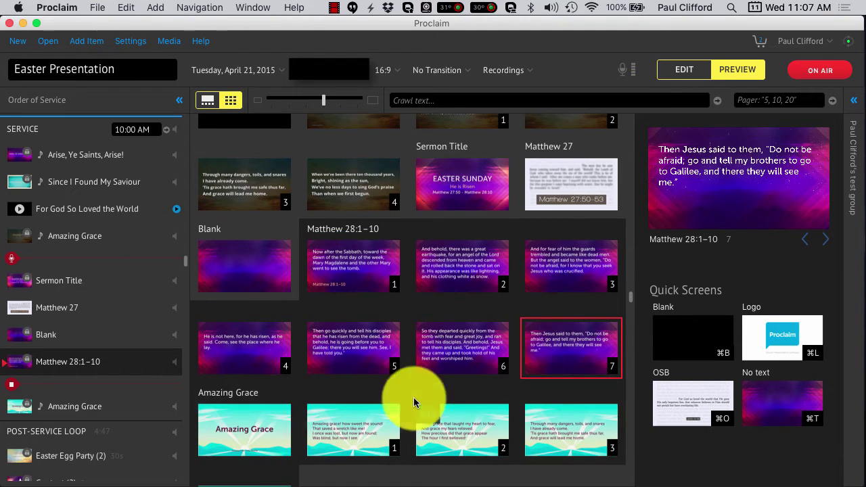
{"action": "left_click", "coordinate": [243, 428]}
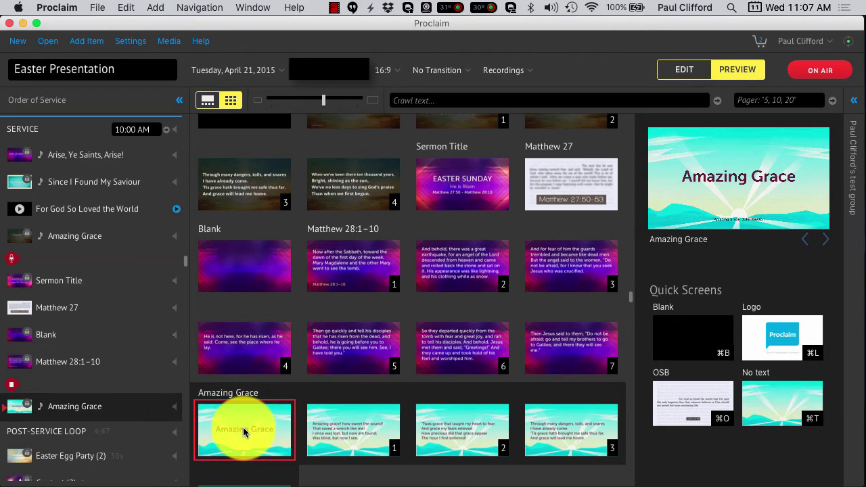
{"action": "scroll", "coordinate": [242, 427], "scroll_direction": "down", "scroll_amount": 2}
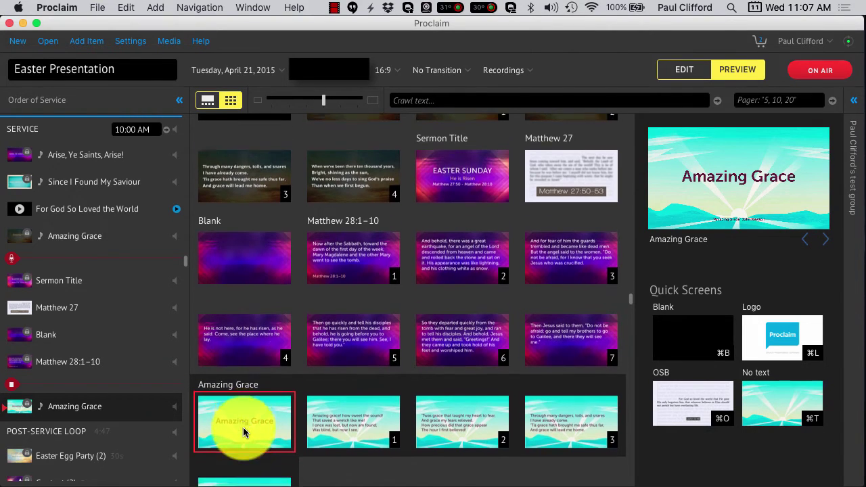
{"action": "left_click", "coordinate": [115, 463]}
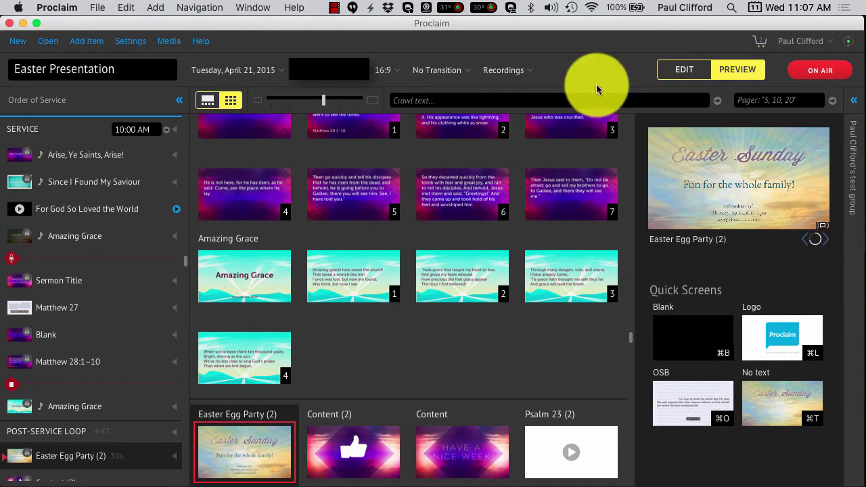
Step: End the broadcast with ON AIR, bringing up the one-minute Easter Presentation sermon recording
{"action": "scroll", "coordinate": [155, 350], "scroll_direction": "down", "scroll_amount": 2}
{"action": "scroll", "coordinate": [156, 354], "scroll_direction": "down", "scroll_amount": 1}
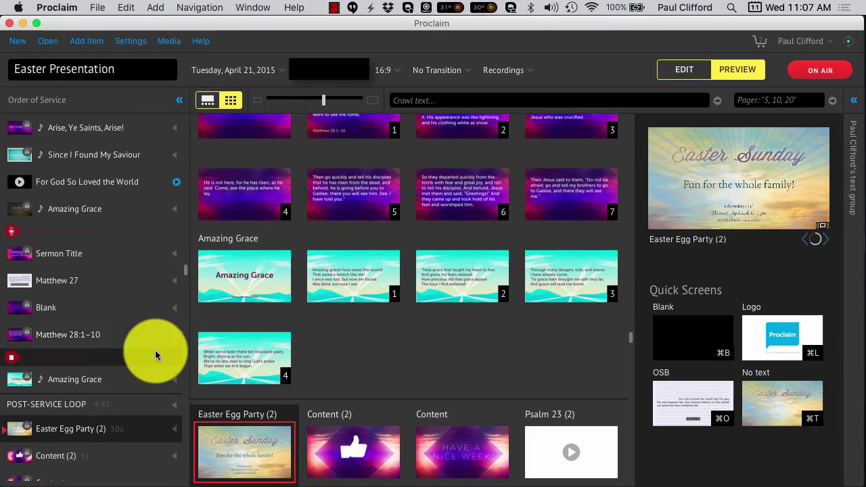
{"action": "scroll", "coordinate": [142, 379], "scroll_direction": "down", "scroll_amount": 3}
{"action": "scroll", "coordinate": [124, 403], "scroll_direction": "down", "scroll_amount": 5}
{"action": "scroll", "coordinate": [124, 406], "scroll_direction": "down", "scroll_amount": 3}
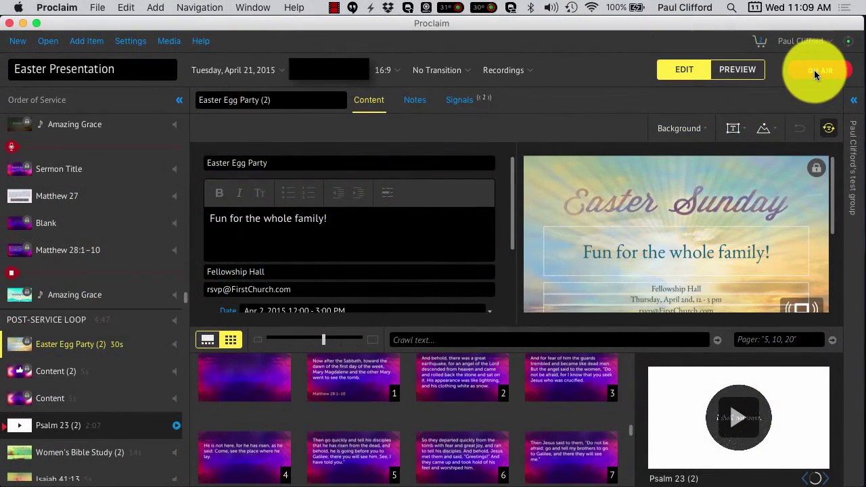
{"action": "left_click", "coordinate": [814, 70]}
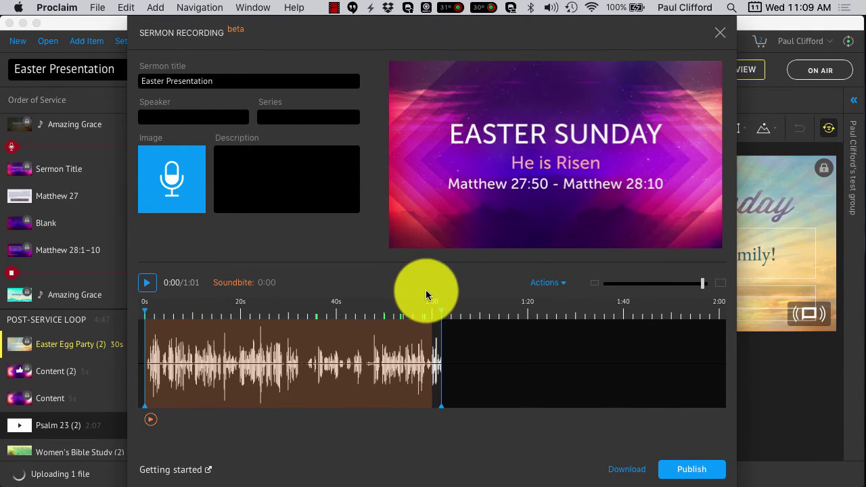
Step: Pull the recording's start and end trim markers inward, then play the trimmed soundbite
{"action": "left_click_drag", "start_coordinate": [152, 309], "coordinate": [161, 311]}
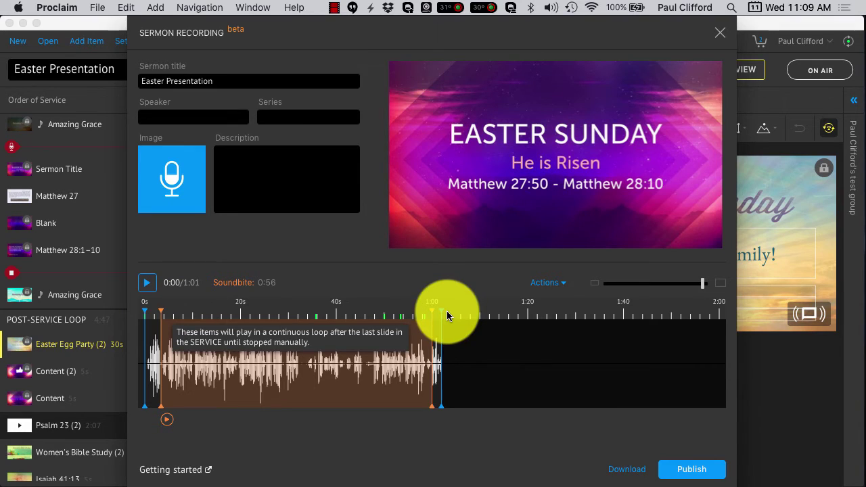
{"action": "left_click_drag", "start_coordinate": [441, 314], "coordinate": [430, 315]}
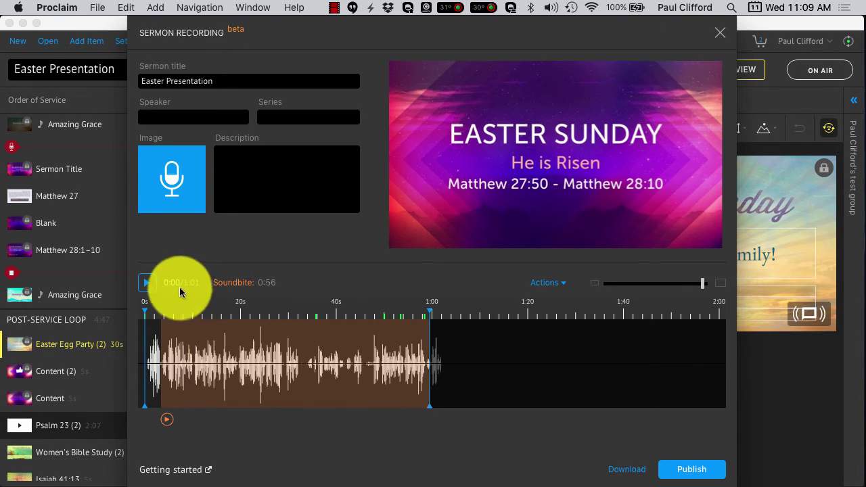
{"action": "left_click", "coordinate": [140, 287]}
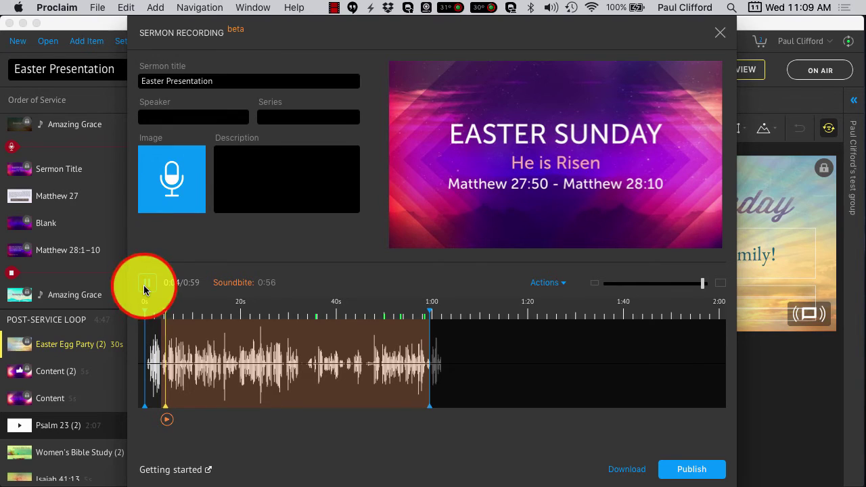
Step: Pause playback, zoom the timeline to the first minute, and drag the playhead to the soundbite start
{"action": "left_click", "coordinate": [144, 289]}
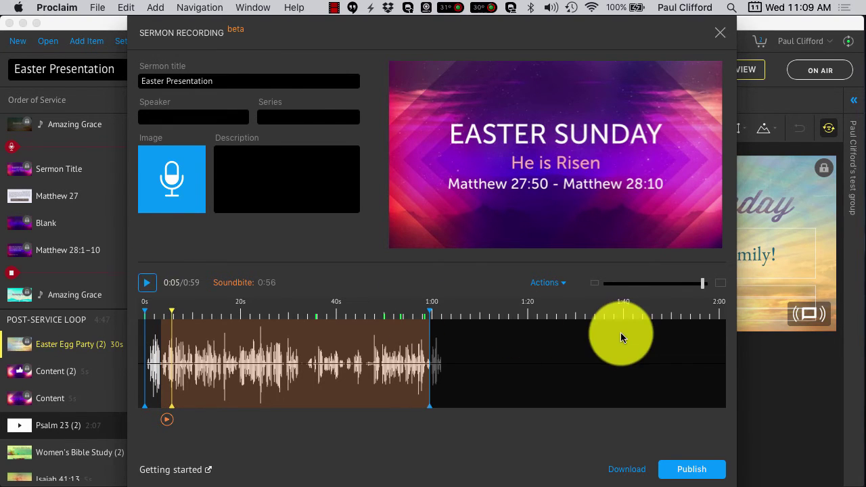
{"action": "left_click", "coordinate": [701, 286]}
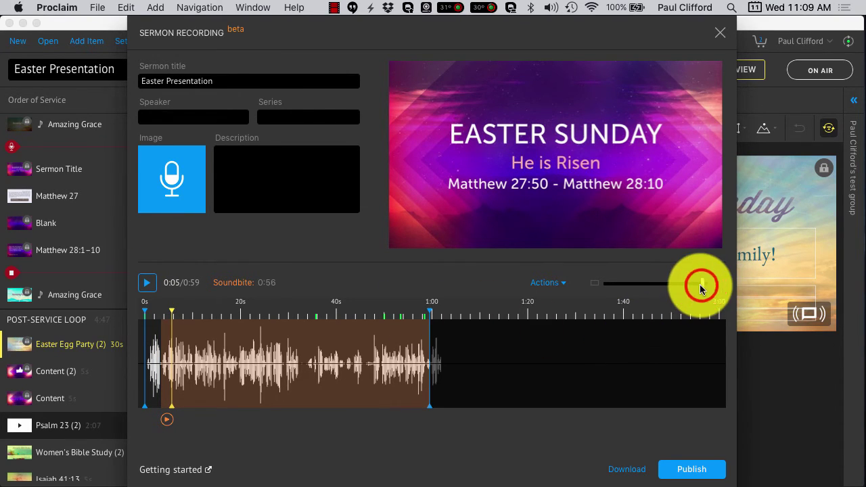
{"action": "left_click_drag", "start_coordinate": [700, 286], "coordinate": [643, 292]}
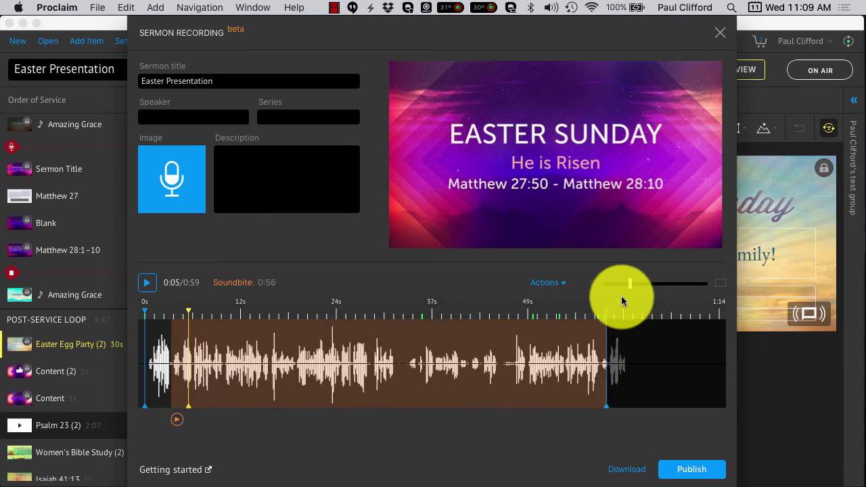
{"action": "left_click_drag", "start_coordinate": [643, 292], "coordinate": [537, 300]}
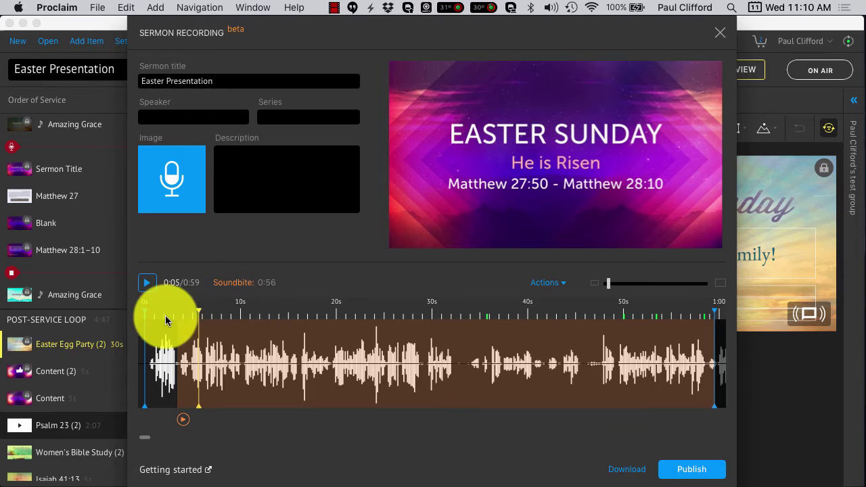
{"action": "mouse_move", "coordinate": [198, 313]}
{"action": "left_mouse_down"}
{"action": "mouse_move", "coordinate": [164, 313]}
{"action": "mouse_move", "coordinate": [201, 317]}
{"action": "left_mouse_up"}
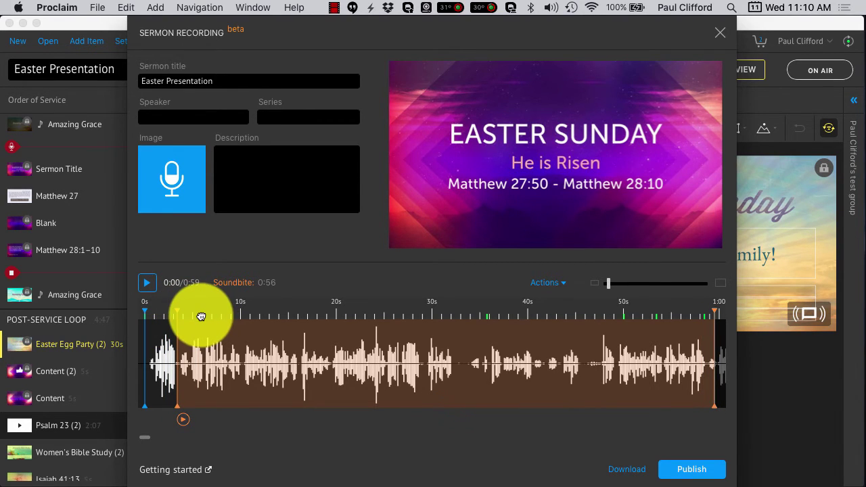
{"action": "left_click_drag", "start_coordinate": [201, 317], "coordinate": [213, 321]}
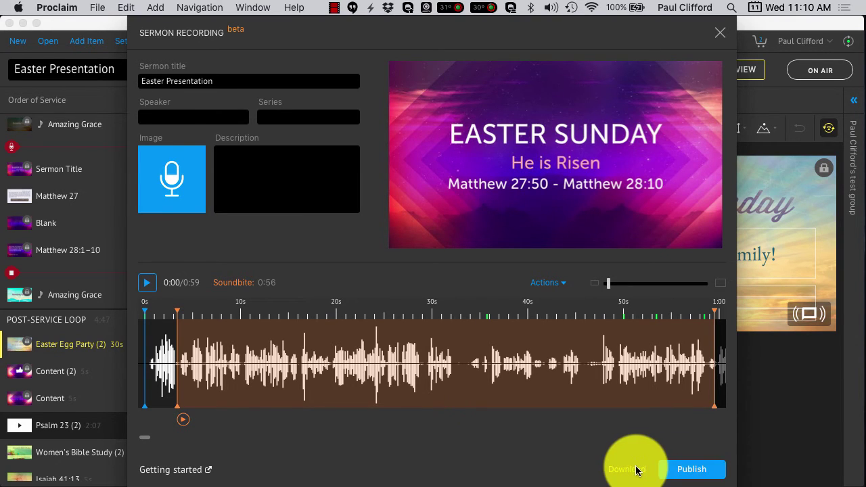
Step: Try publishing the sermon, then close the Church Group setup without linking a group
{"action": "left_click", "coordinate": [706, 473]}
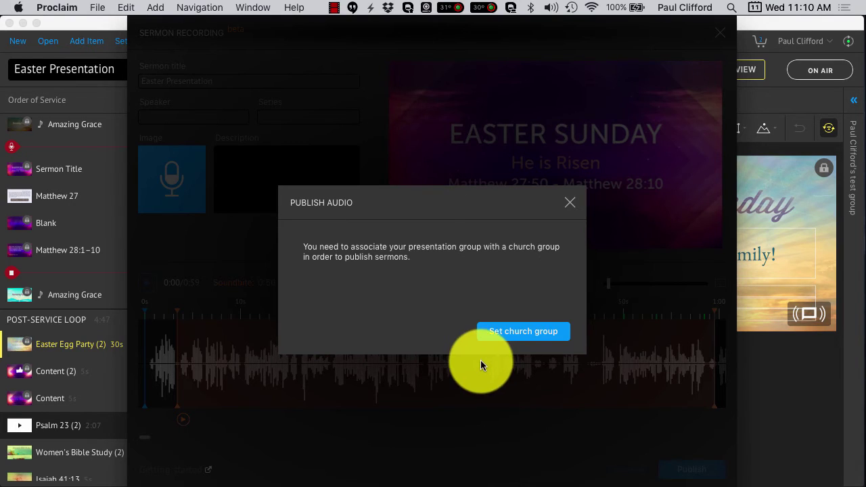
{"action": "left_click", "coordinate": [514, 332]}
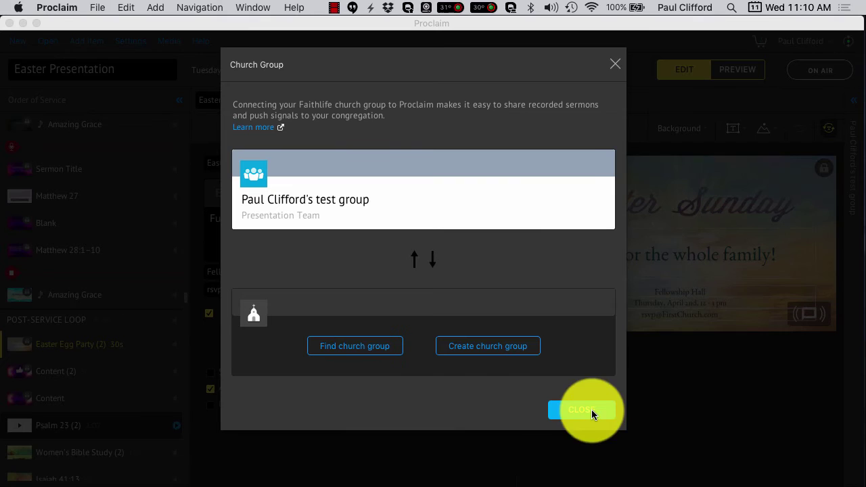
{"action": "left_click", "coordinate": [615, 68]}
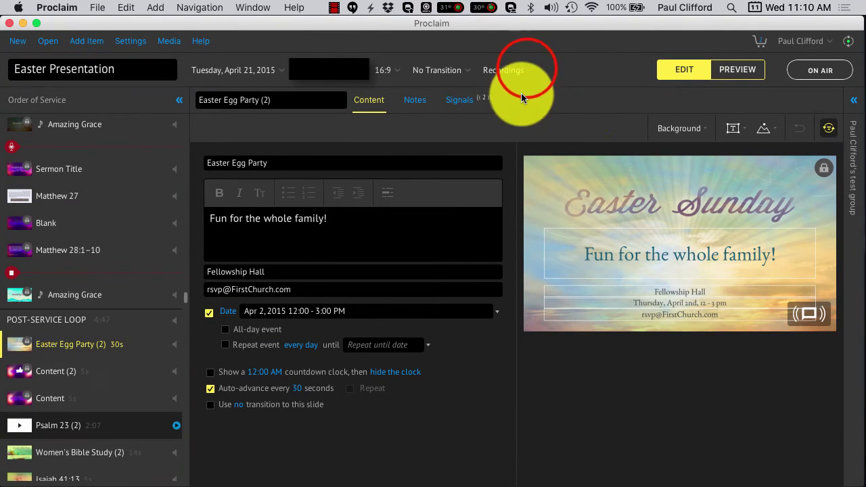
Step: Reopen the Easter Presentation recording and download it, expanding the Easter Presentation.wav save dialog
{"action": "left_click", "coordinate": [526, 71]}
{"action": "left_click", "coordinate": [537, 110]}
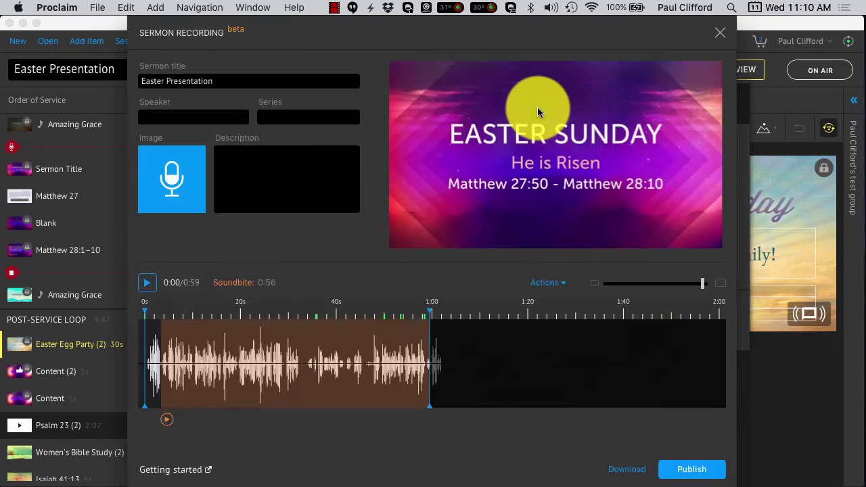
{"action": "left_click", "coordinate": [636, 470]}
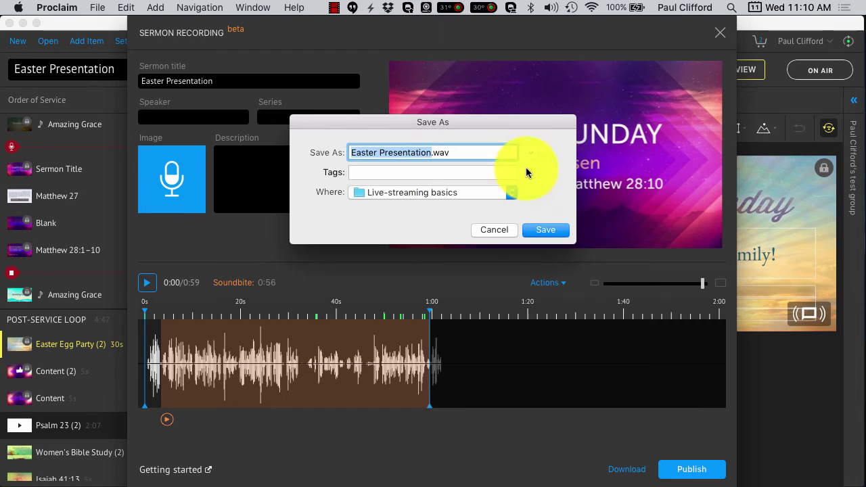
{"action": "left_click", "coordinate": [534, 150]}
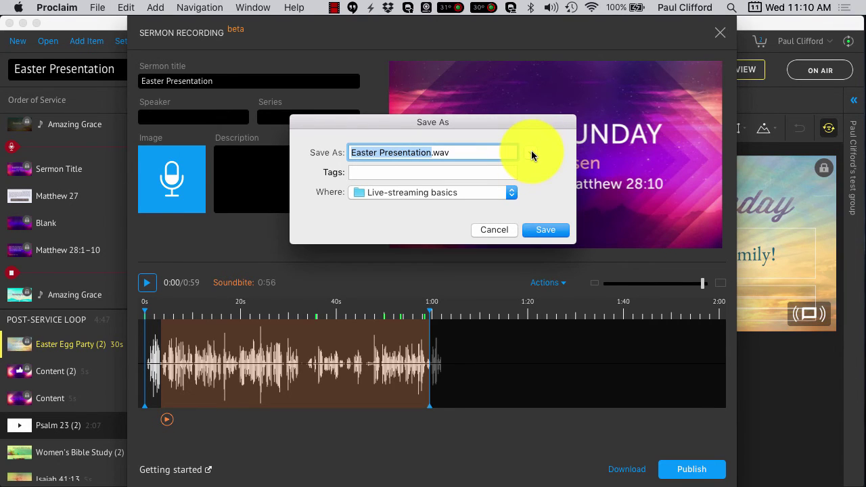
{"action": "left_click", "coordinate": [531, 153]}
{"action": "left_click", "coordinate": [540, 124]}
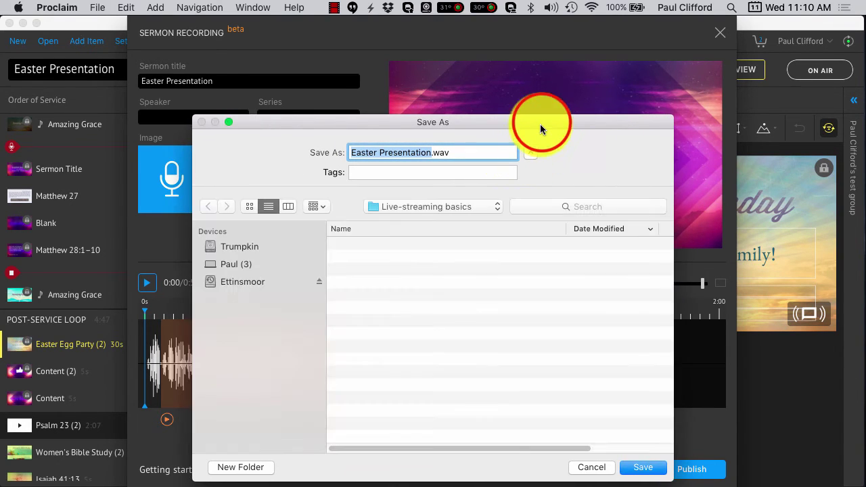
Step: Move the save dialog up and open the CloudBirth drive from the computer's drive list
{"action": "mouse_move", "coordinate": [539, 124]}
{"action": "left_mouse_down"}
{"action": "mouse_move", "coordinate": [536, 25]}
{"action": "mouse_move", "coordinate": [533, 33]}
{"action": "left_mouse_up"}
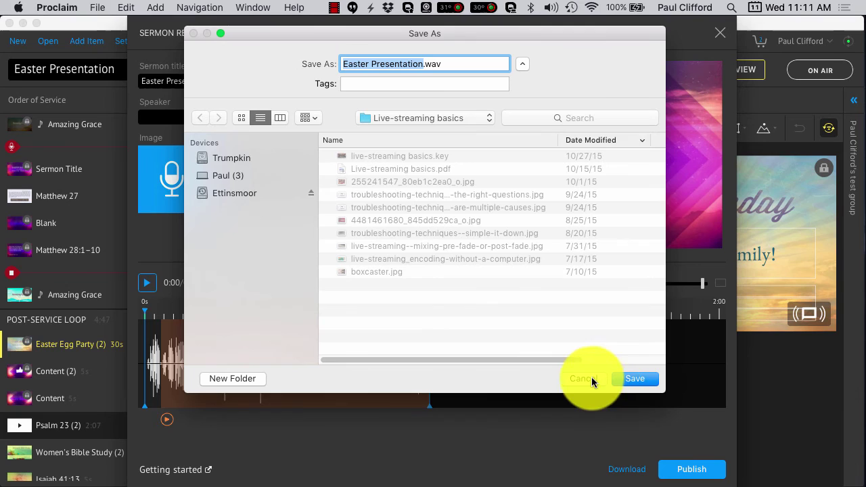
{"action": "left_click", "coordinate": [227, 175]}
{"action": "left_click", "coordinate": [227, 175]}
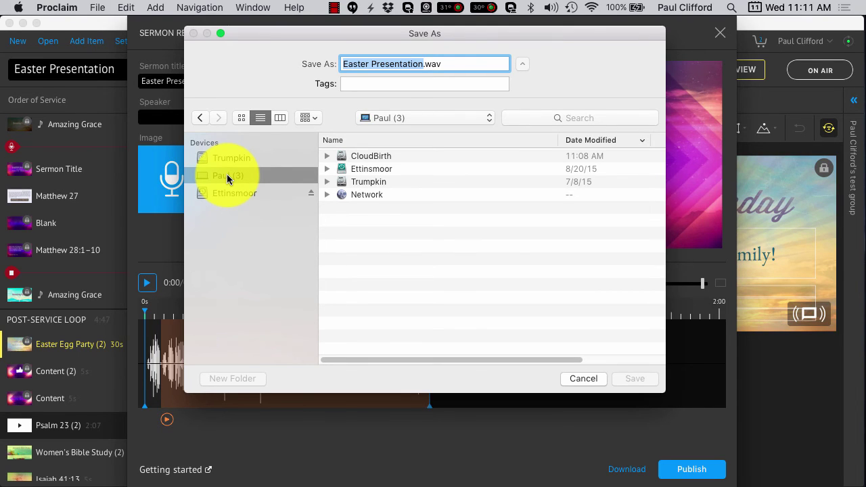
{"action": "left_click", "coordinate": [363, 180]}
{"action": "left_click", "coordinate": [366, 157]}
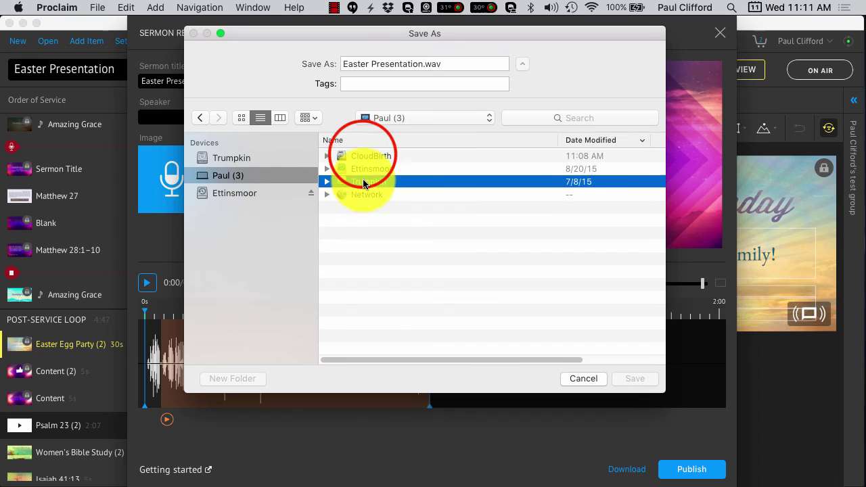
{"action": "double_click", "coordinate": [363, 156]}
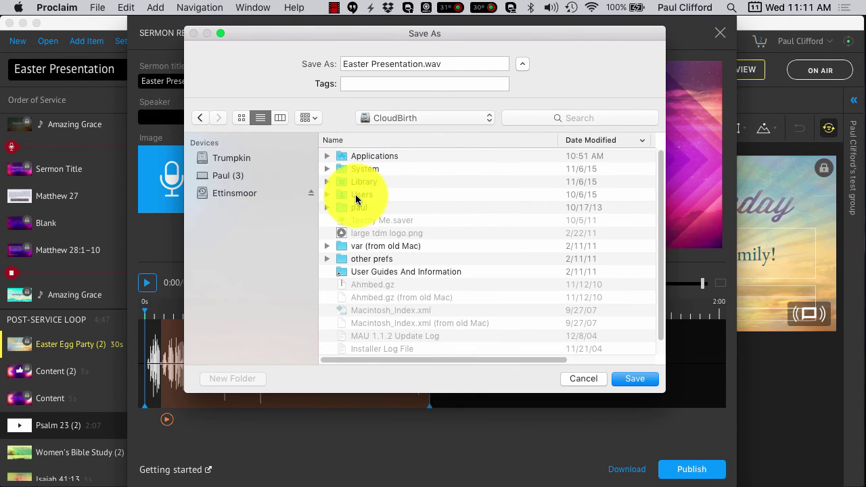
Step: Go through Users and the home folder to Desktop, and save Easter Presentation.wav there
{"action": "left_click", "coordinate": [355, 193]}
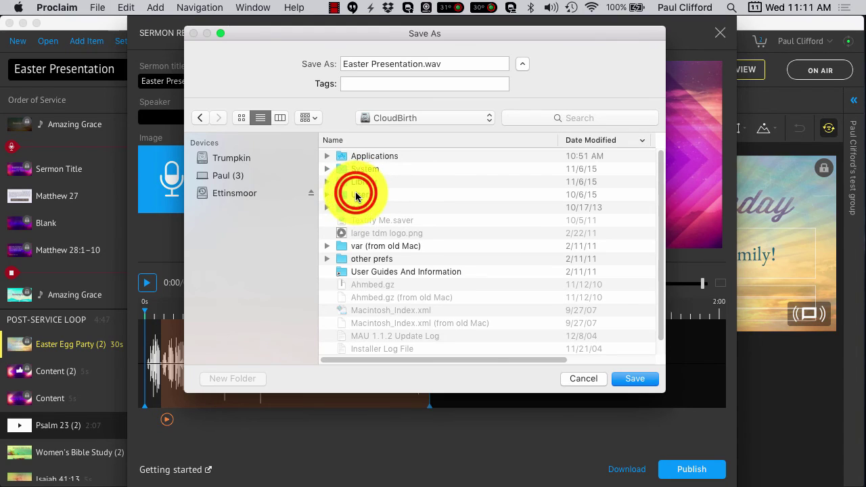
{"action": "double_click", "coordinate": [355, 194]}
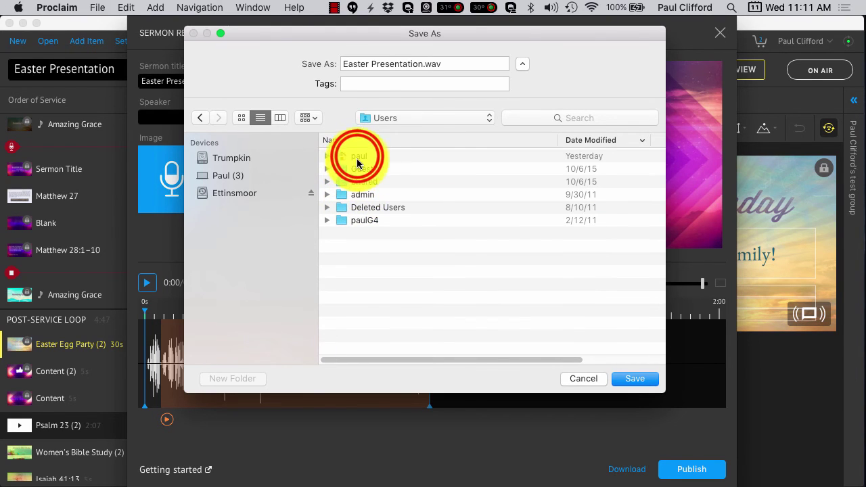
{"action": "left_click", "coordinate": [357, 163]}
{"action": "double_click", "coordinate": [356, 159]}
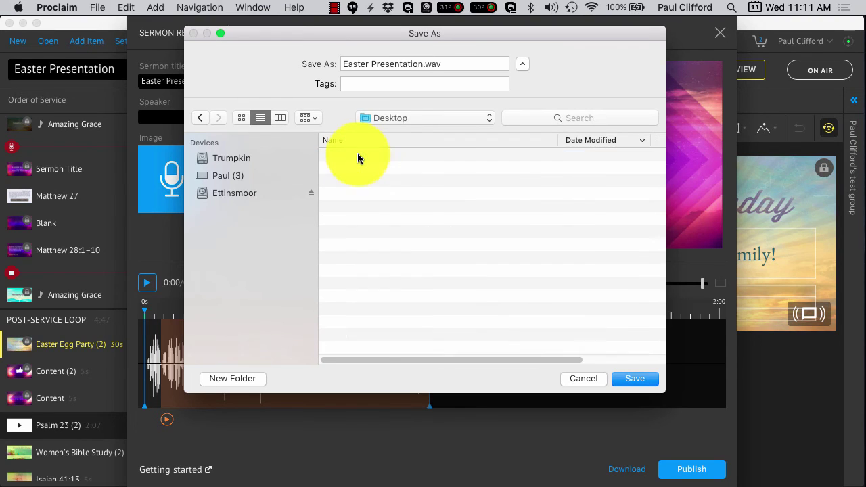
{"action": "left_click", "coordinate": [644, 374]}
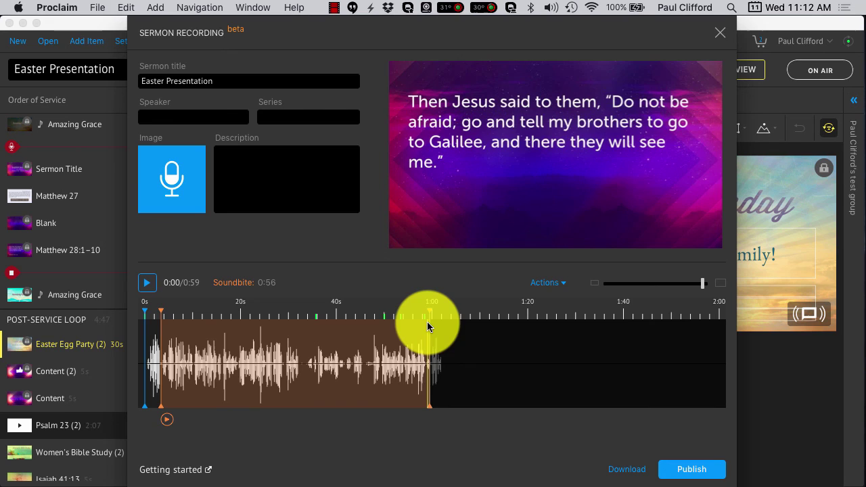
{"action": "left_click", "coordinate": [426, 323]}
{"action": "left_click", "coordinate": [564, 281]}
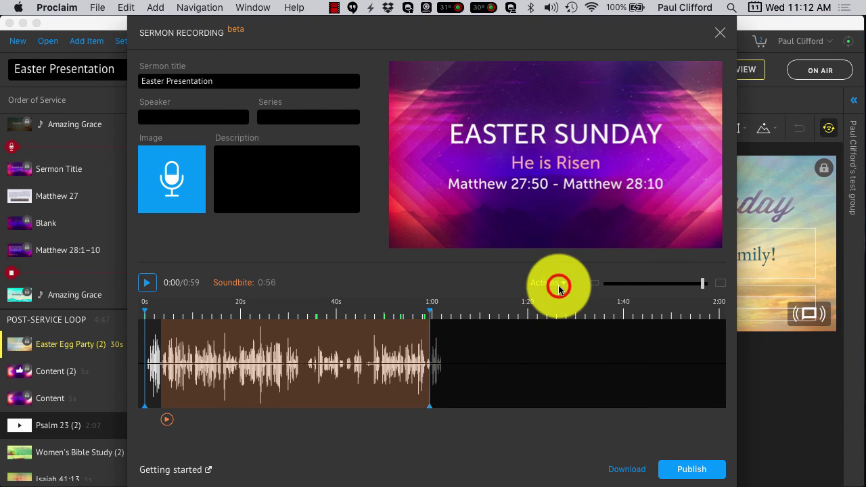
{"action": "left_click", "coordinate": [485, 276]}
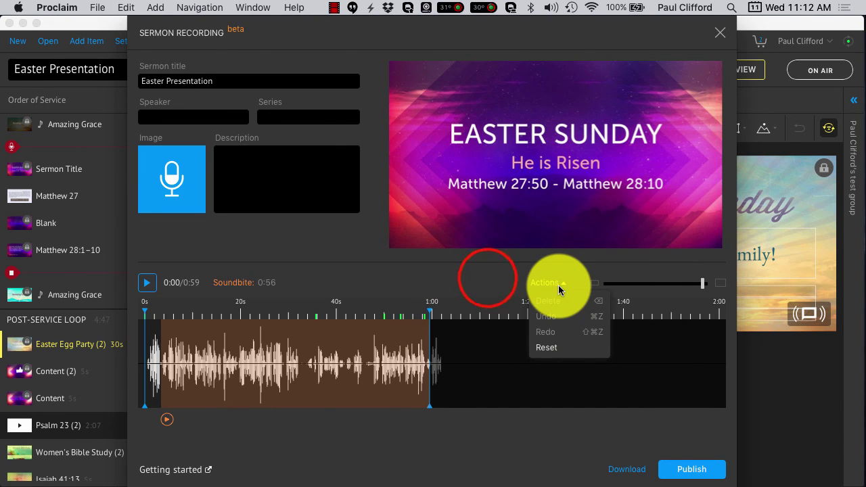